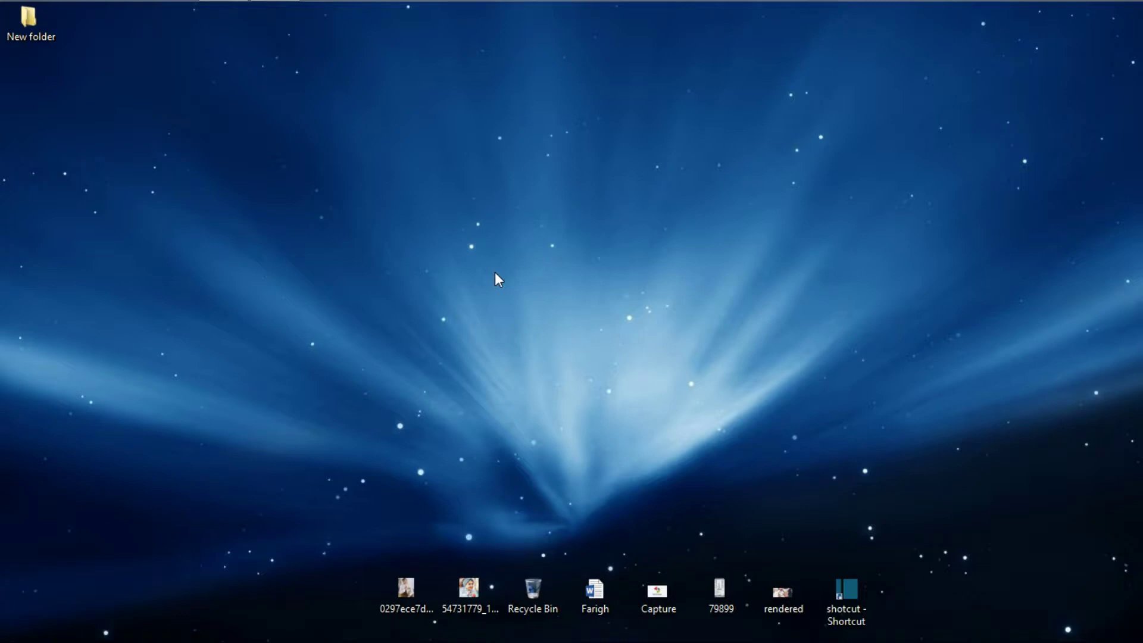
- Launch PlanSwift 9 from Windows Search by searching 'plan'
{"action": "key", "text": "super+s"}
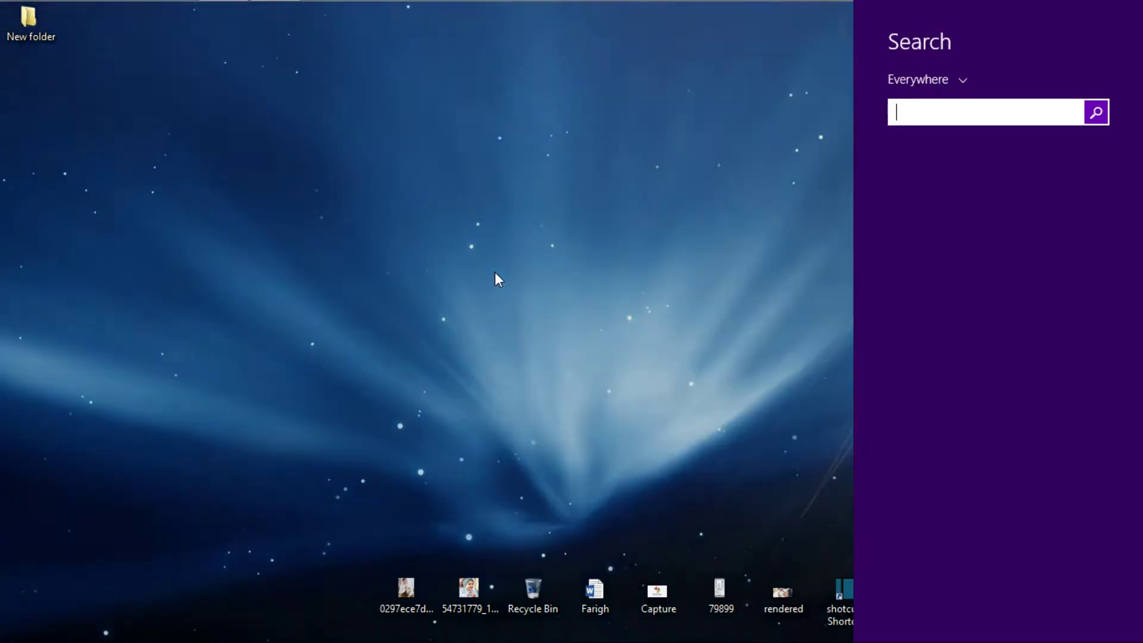
{"action": "type", "text": "planSwift 9"}
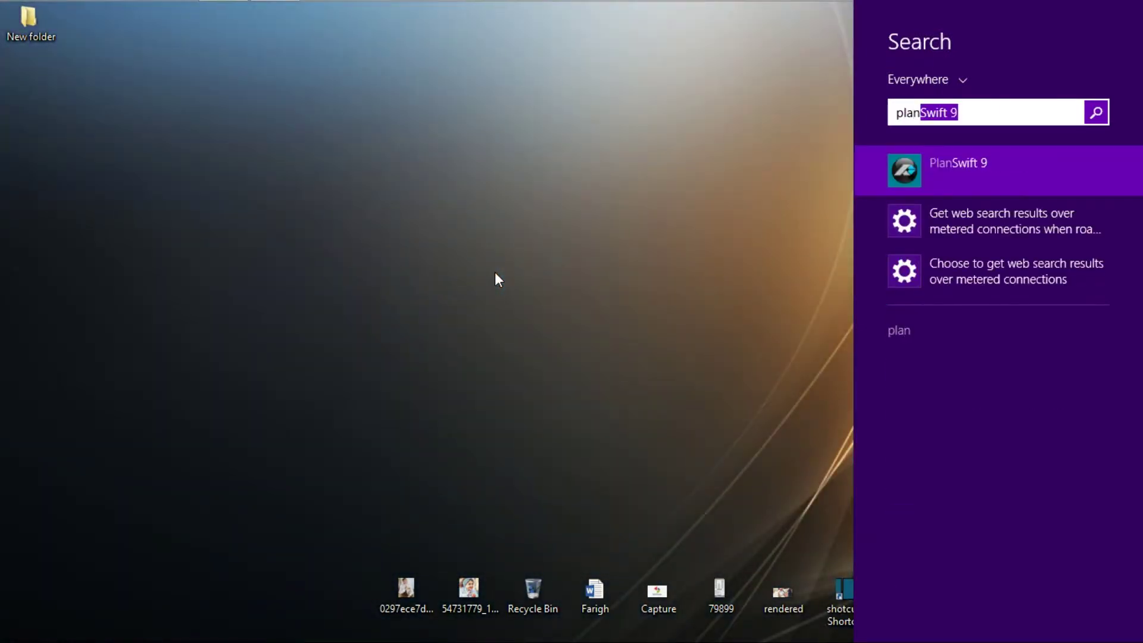
{"action": "key", "text": "Return"}
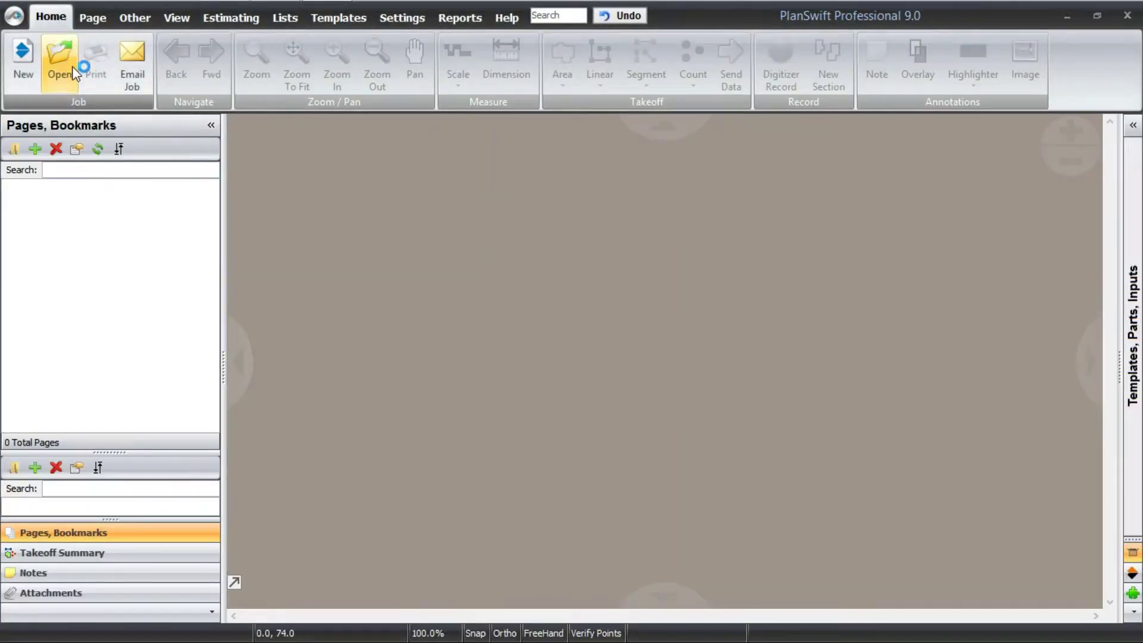
- Open job 001 and inspect sheet S1.1's General Notes title block
{"action": "left_click", "coordinate": [19, 16]}
{"action": "left_click", "coordinate": [63, 96]}
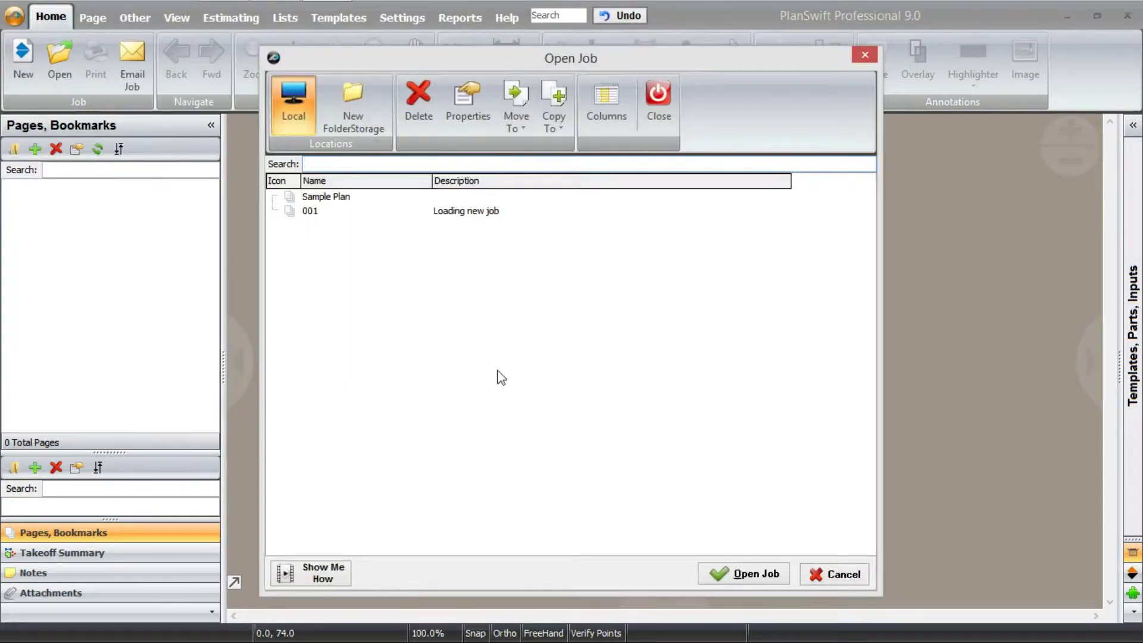
{"action": "double_click", "coordinate": [465, 212]}
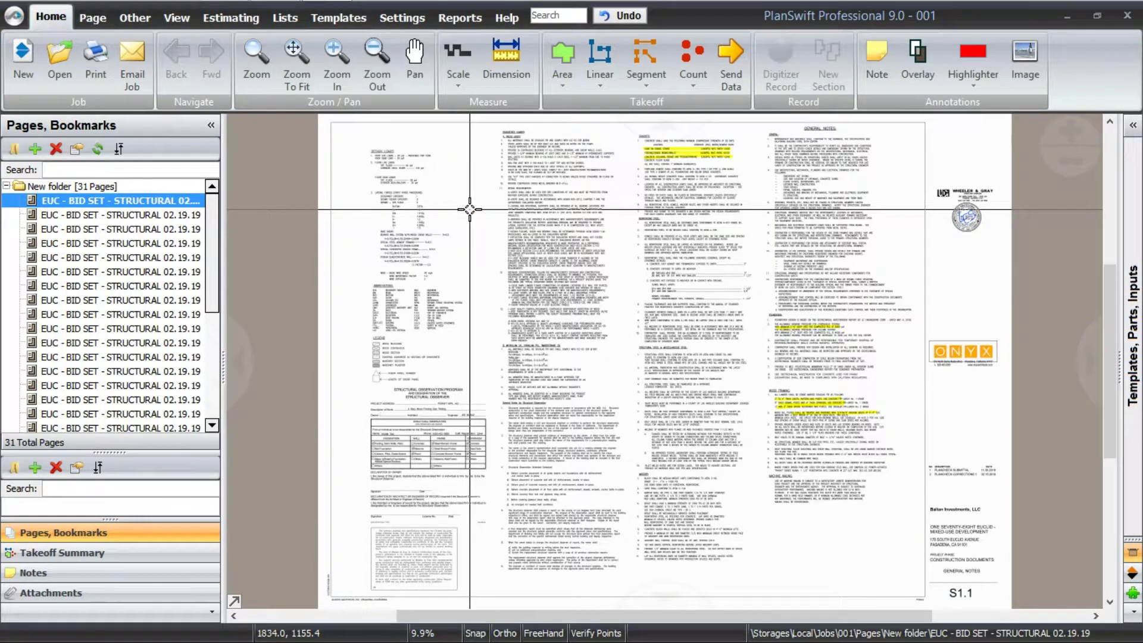
{"action": "scroll", "coordinate": [142, 223], "scroll_direction": "down", "scroll_amount": 2}
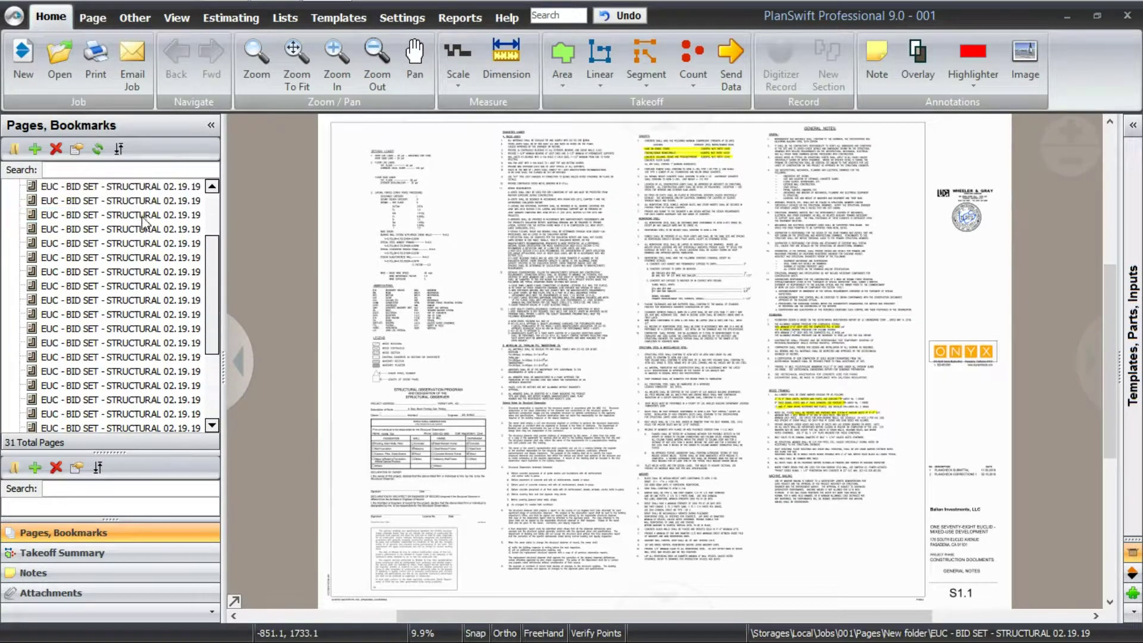
{"action": "scroll", "coordinate": [143, 224], "scroll_direction": "down", "scroll_amount": 2}
{"action": "scroll", "coordinate": [143, 224], "scroll_direction": "up", "scroll_amount": 5}
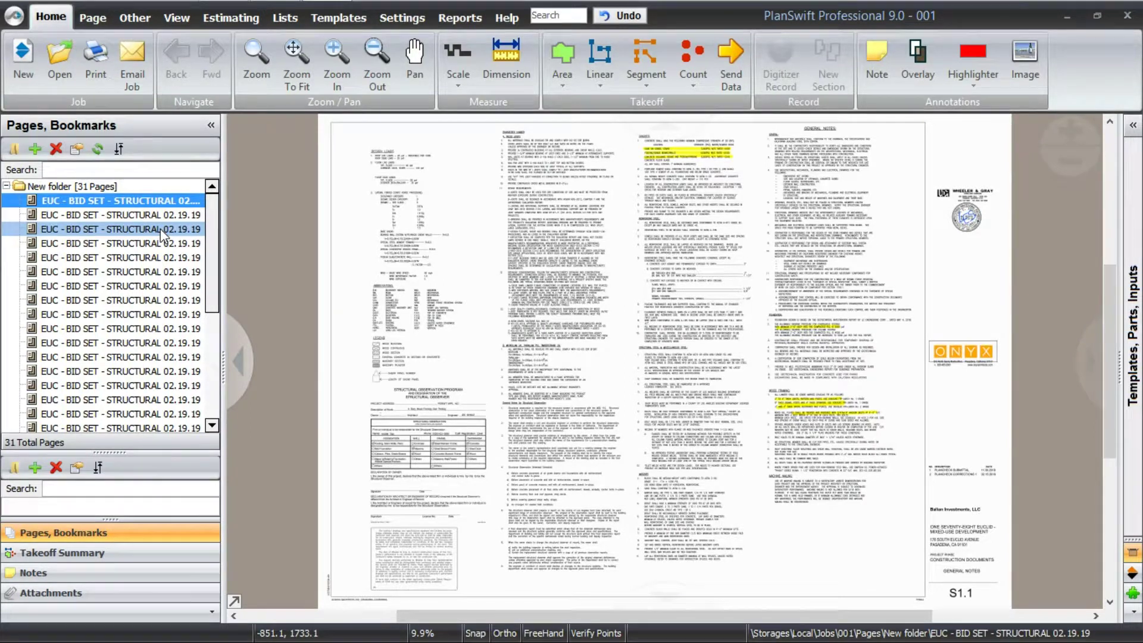
{"action": "scroll", "coordinate": [963, 584], "scroll_direction": "up", "scroll_amount": 5}
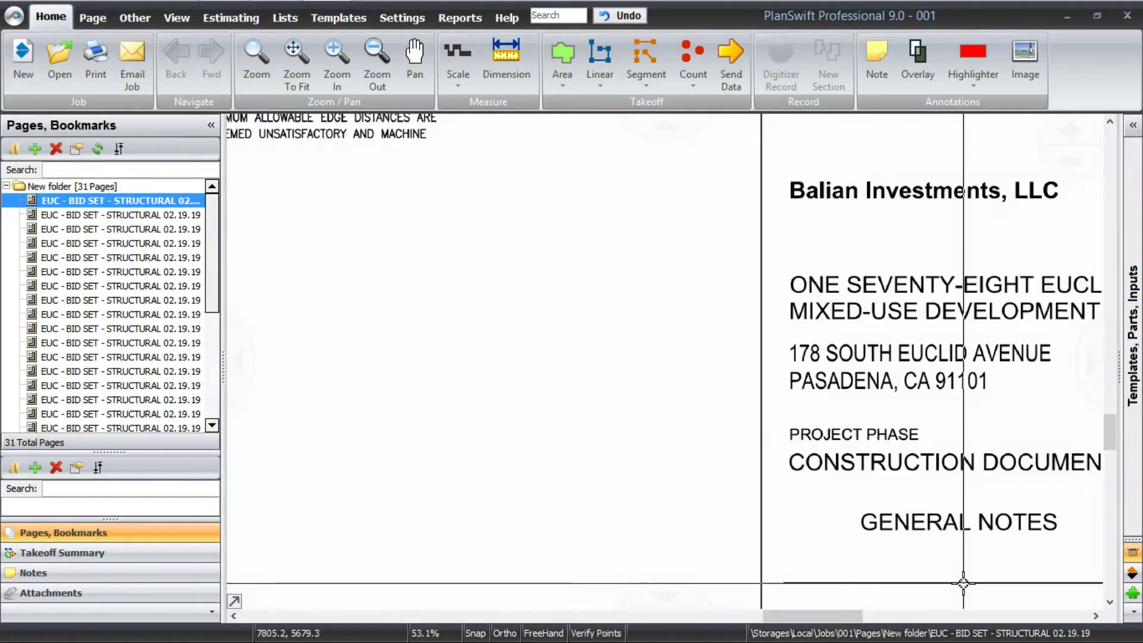
{"action": "left_click_drag", "start_coordinate": [963, 583], "coordinate": [744, 360]}
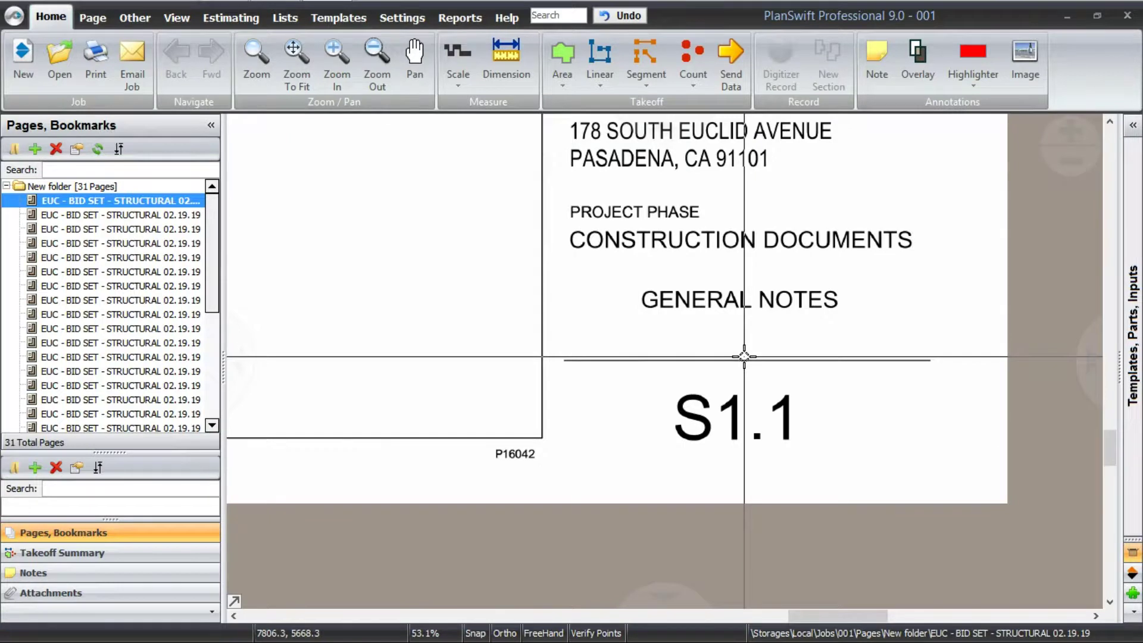
{"action": "scroll", "coordinate": [734, 362], "scroll_direction": "down", "scroll_amount": 5}
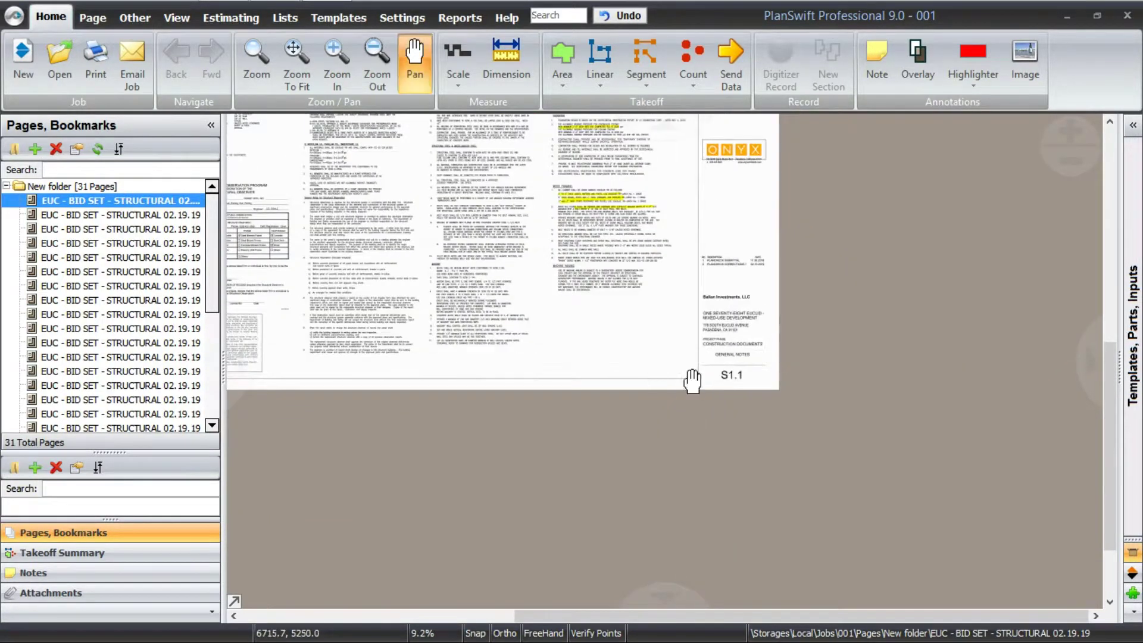
{"action": "mouse_move", "coordinate": [685, 378]}
{"action": "left_mouse_down"}
{"action": "mouse_move", "coordinate": [821, 540]}
{"action": "mouse_move", "coordinate": [830, 529]}
{"action": "left_mouse_up"}
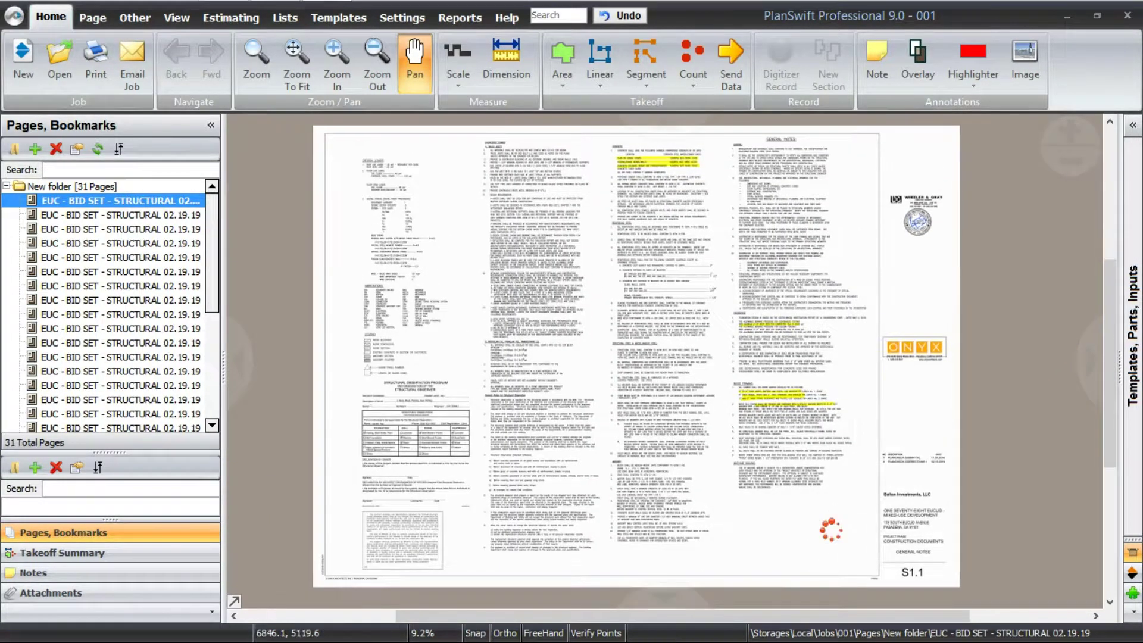
- Open the Batch Rename Tool and zoom to the S1.1 General Notes title block
{"action": "left_click", "coordinate": [81, 19]}
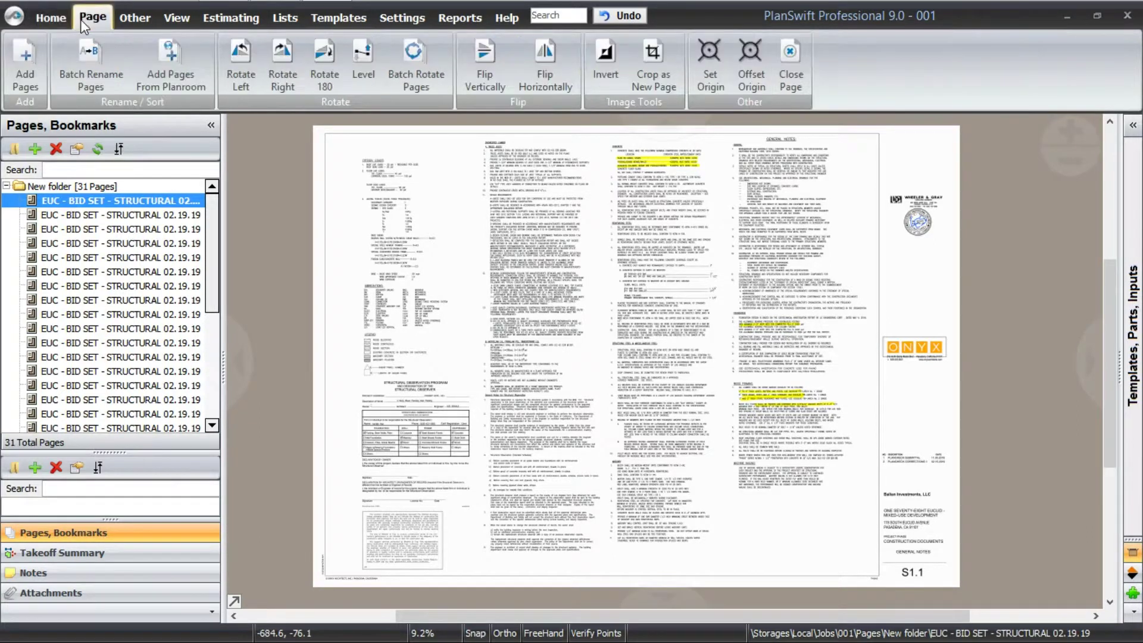
{"action": "left_click", "coordinate": [99, 69]}
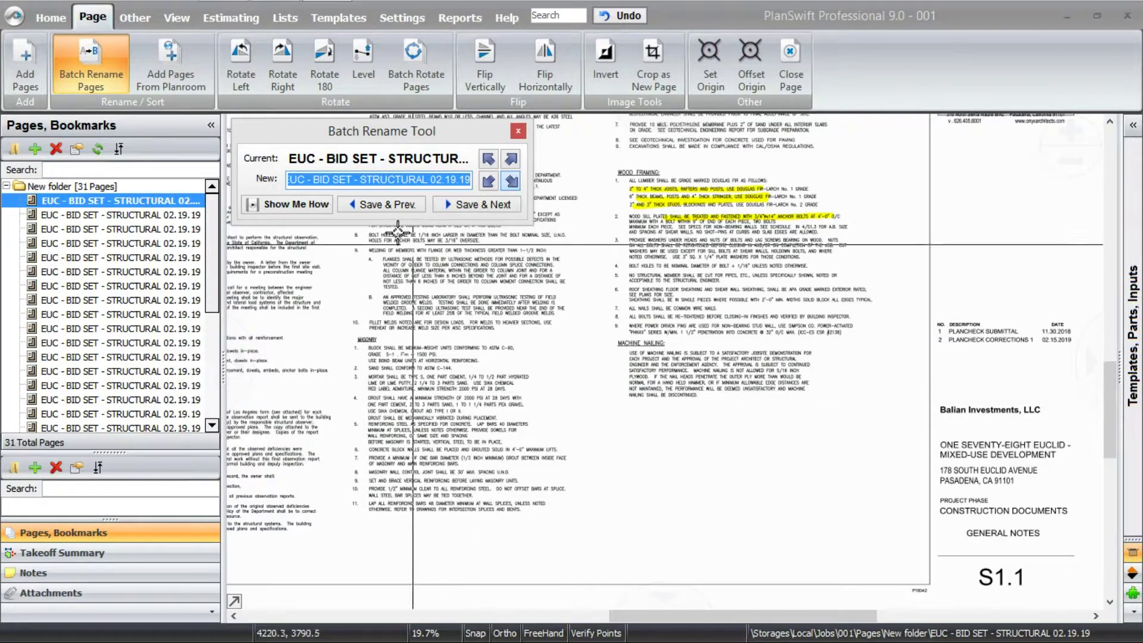
{"action": "mouse_move", "coordinate": [351, 138]}
{"action": "left_mouse_down"}
{"action": "mouse_move", "coordinate": [460, 333]}
{"action": "mouse_move", "coordinate": [389, 145]}
{"action": "left_mouse_up"}
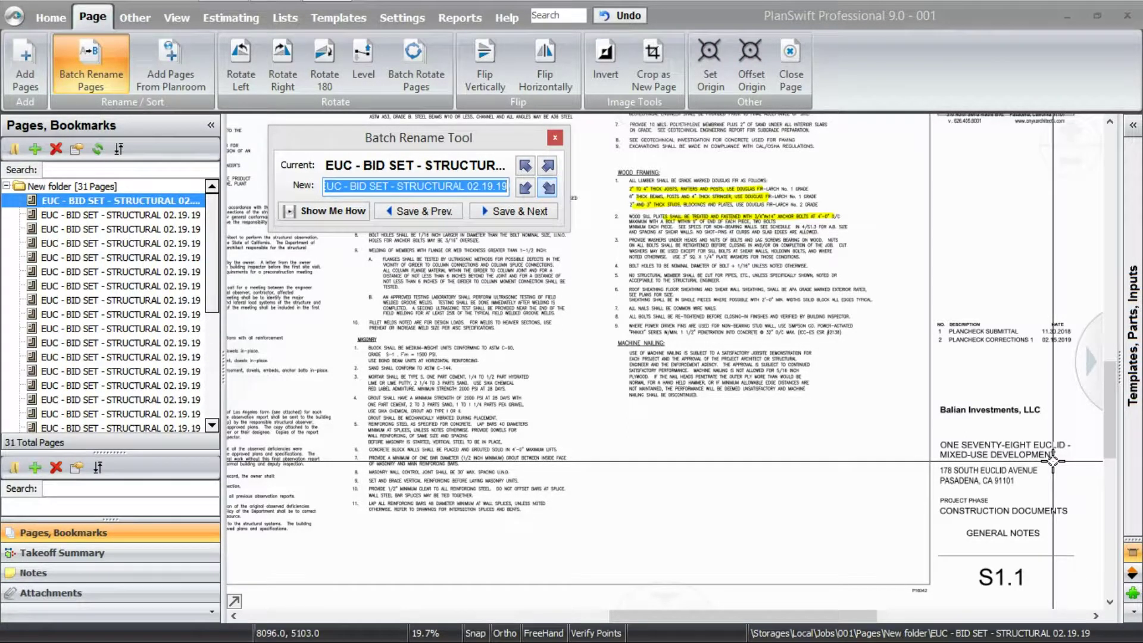
{"action": "scroll", "coordinate": [1038, 555], "scroll_direction": "up", "scroll_amount": 3}
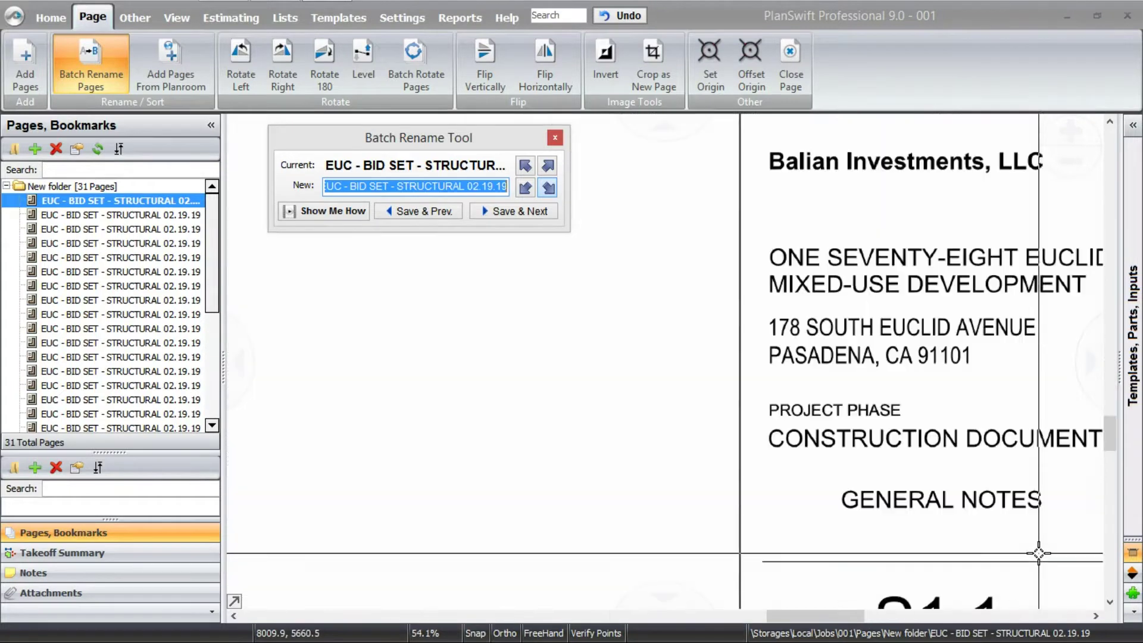
{"action": "left_click_drag", "start_coordinate": [1039, 554], "coordinate": [944, 425]}
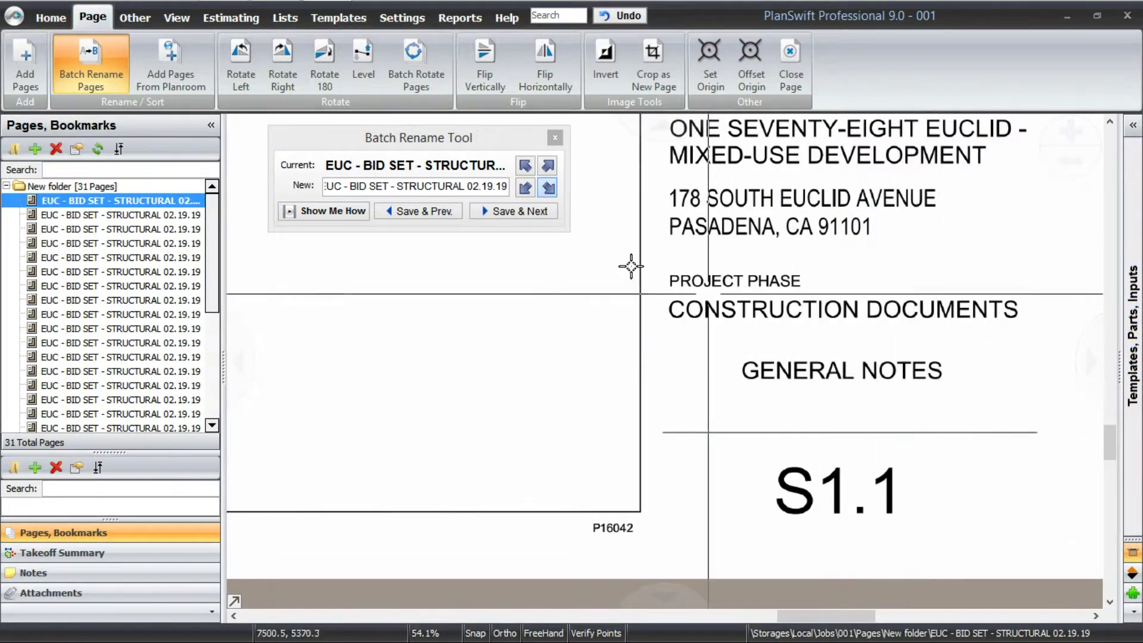
- Rename the pages 'S1.1 General Notes' and 'S1.1A SPECIAL INSPECTION'
{"action": "left_click", "coordinate": [446, 189]}
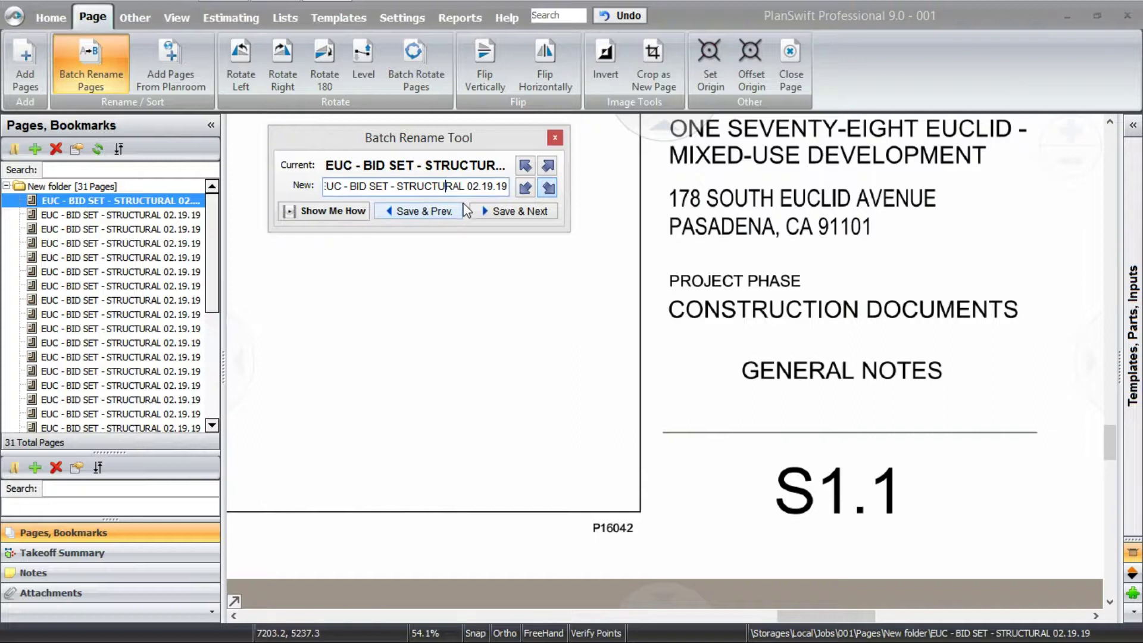
{"action": "key", "text": "ctrl+a"}
{"action": "type", "text": "s"}
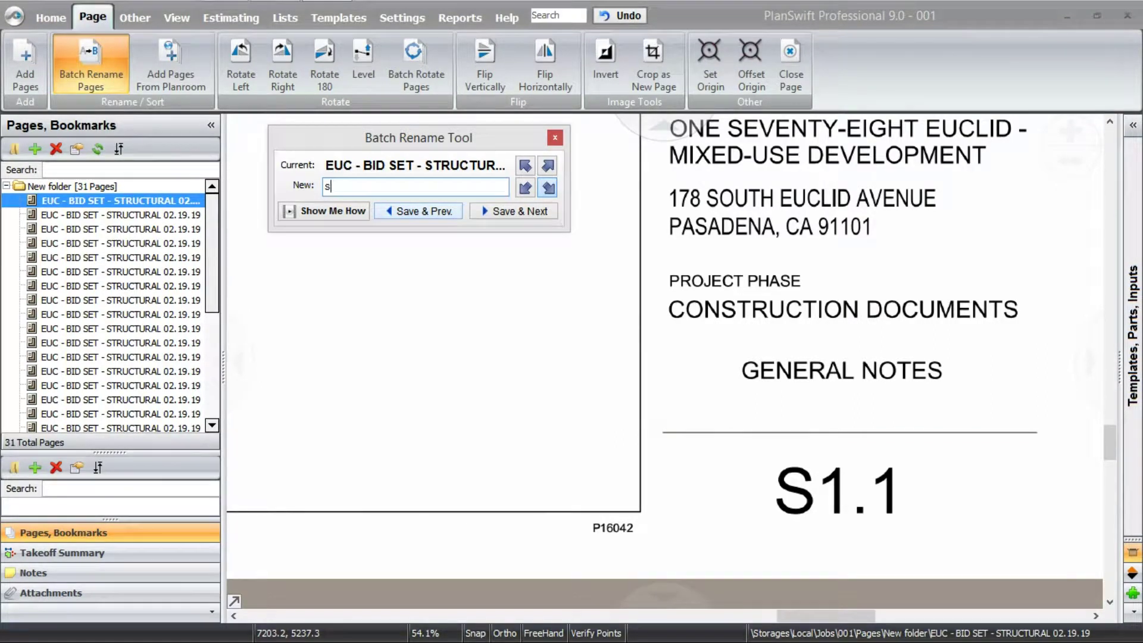
{"action": "key", "text": "BackSpace"}
{"action": "type", "text": "S"}
{"action": "type", "text": "1.1 G"}
{"action": "type", "text": "ENERAL NOTES"}
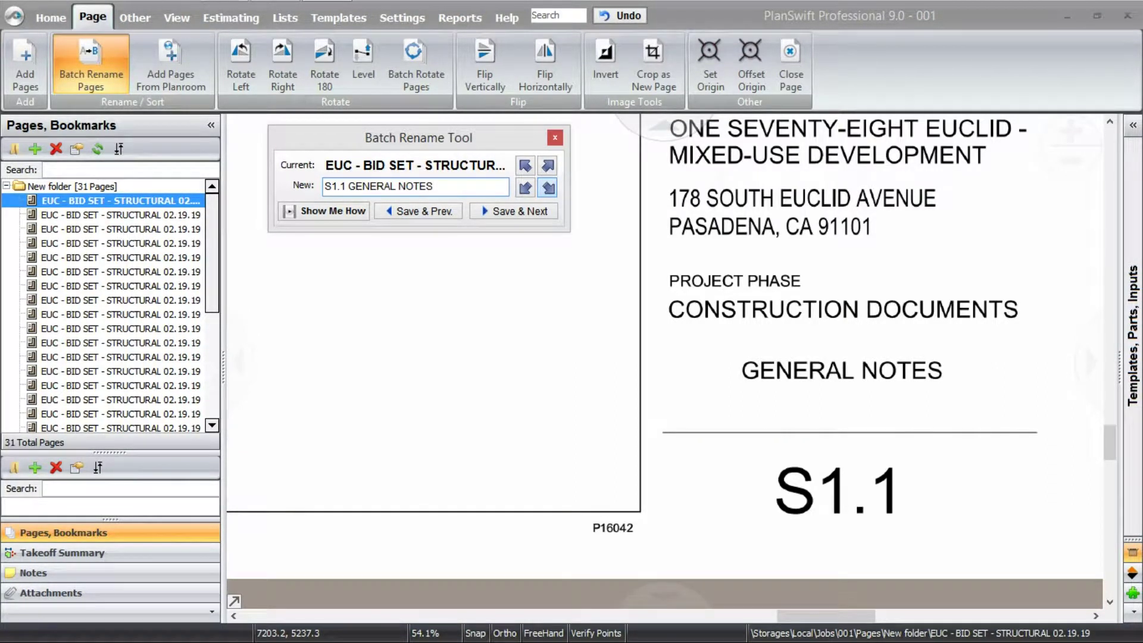
{"action": "key", "text": "Return"}
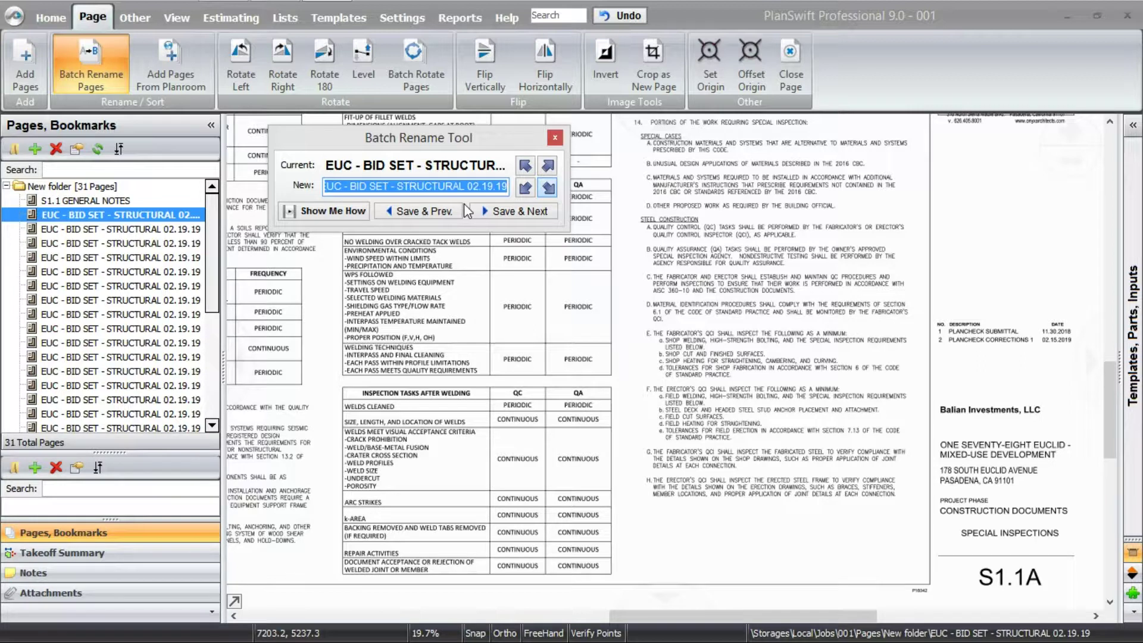
{"action": "type", "text": "S1."}
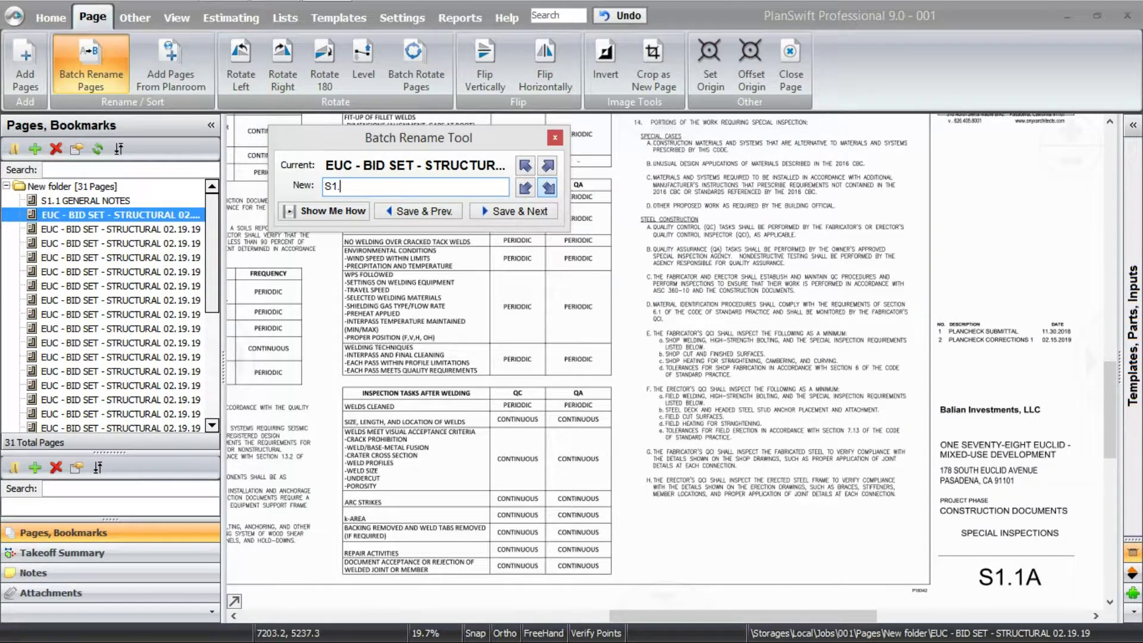
{"action": "type", "text": "1A"}
{"action": "type", "text": " SPECIA"}
{"action": "type", "text": "L INSPECTION"}
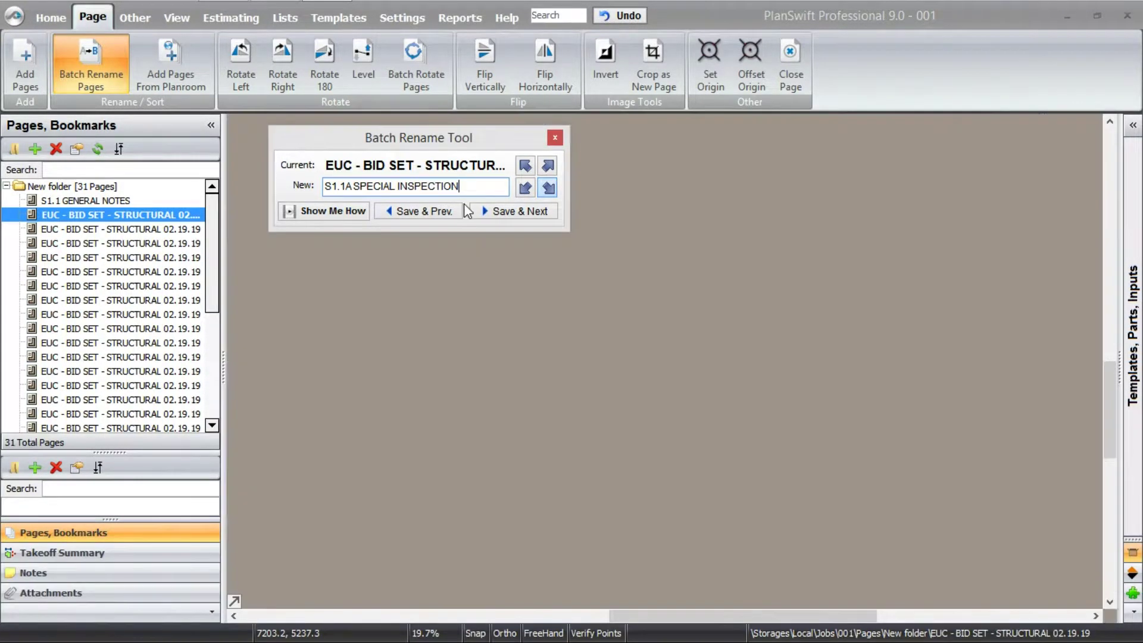
{"action": "key", "text": "Return"}
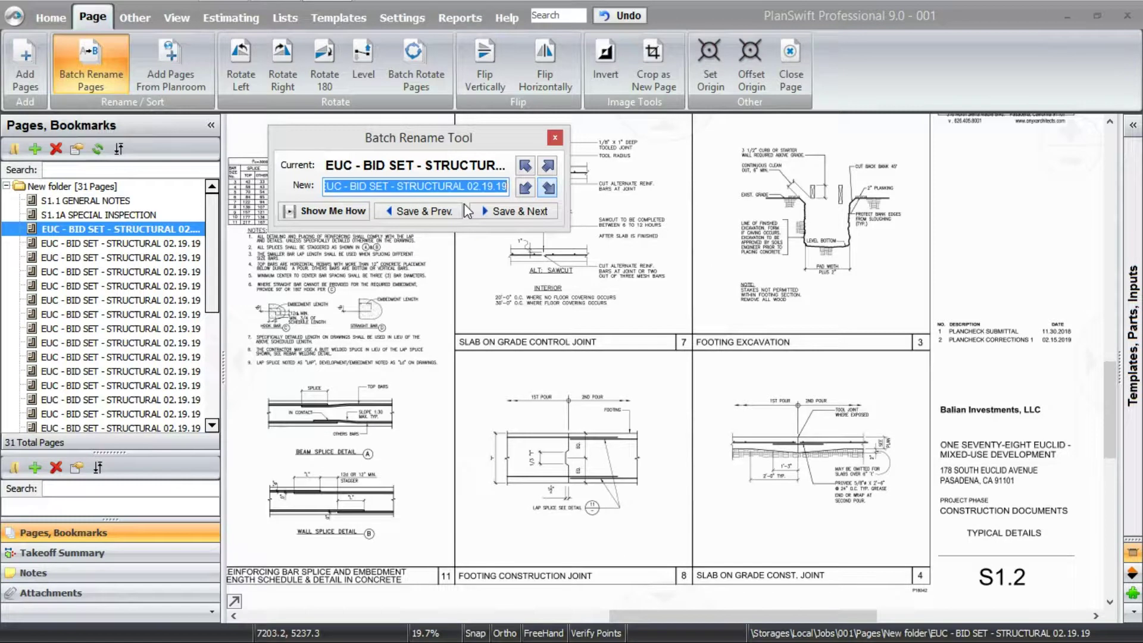
- Rename the following page 'S1.2 TYPICAL DETAILS', fixing a mistyped letter
{"action": "key", "text": "BackSpace"}
{"action": "type", "text": "S"}
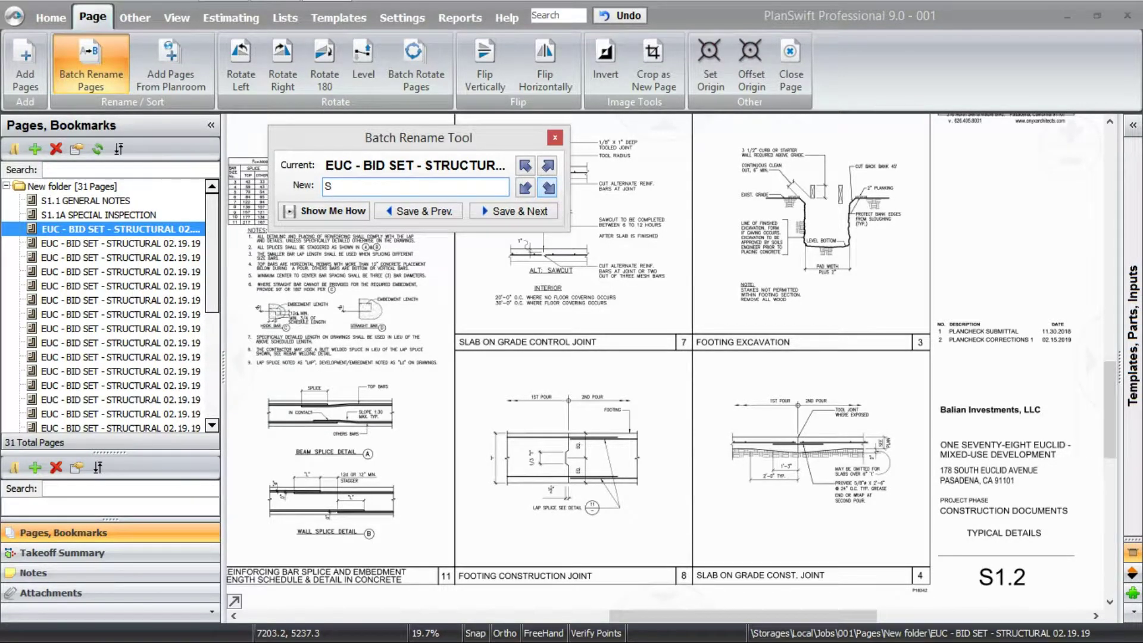
{"action": "type", "text": "1.2 "}
{"action": "type", "text": "TYPICA"}
{"action": "type", "text": "L DETU"}
{"action": "key", "text": "BackSpace"}
{"action": "type", "text": "AILS"}
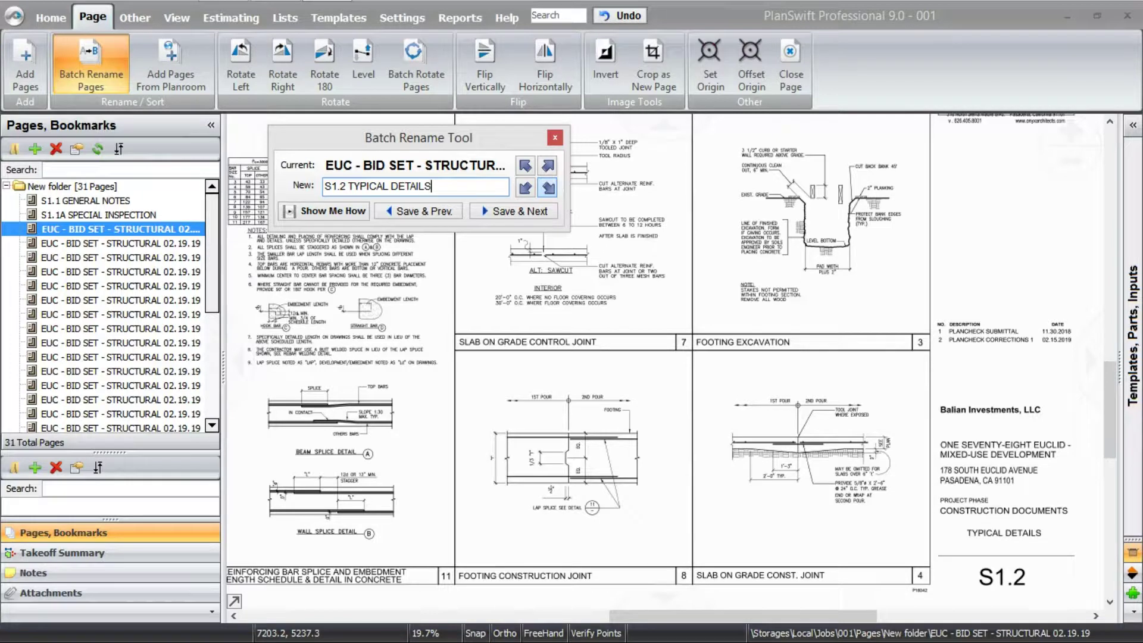
{"action": "key", "text": "Return"}
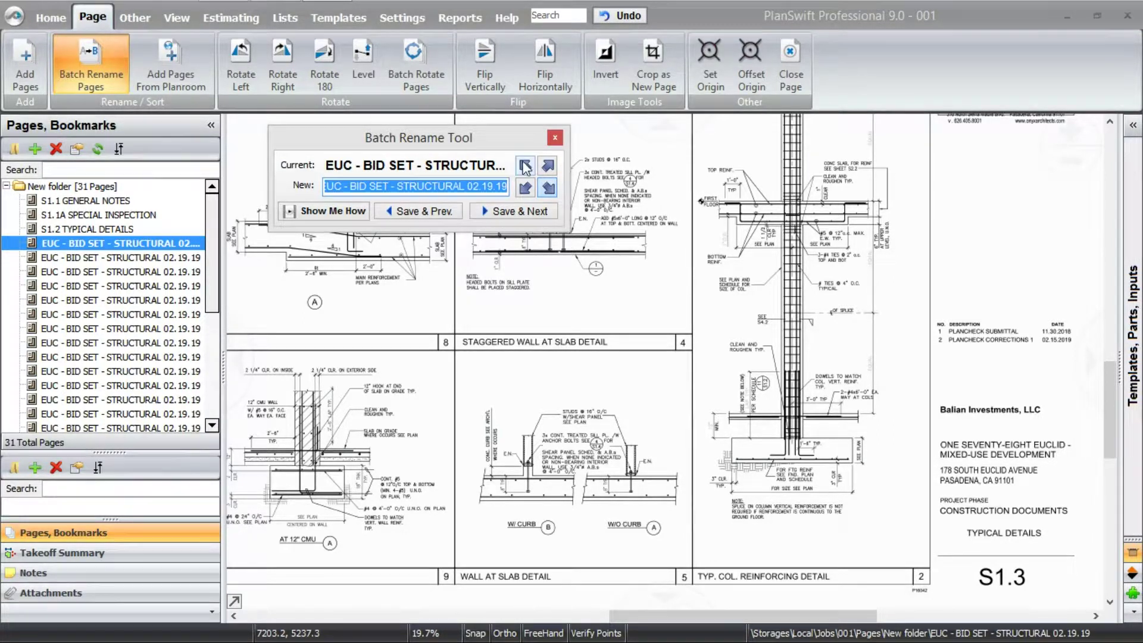
- Close the Batch Rename Tool and browse sheets S1.3, S1.4, S1.6 and S2.2
{"action": "left_click", "coordinate": [554, 138]}
{"action": "scroll", "coordinate": [766, 387], "scroll_direction": "down", "scroll_amount": 1}
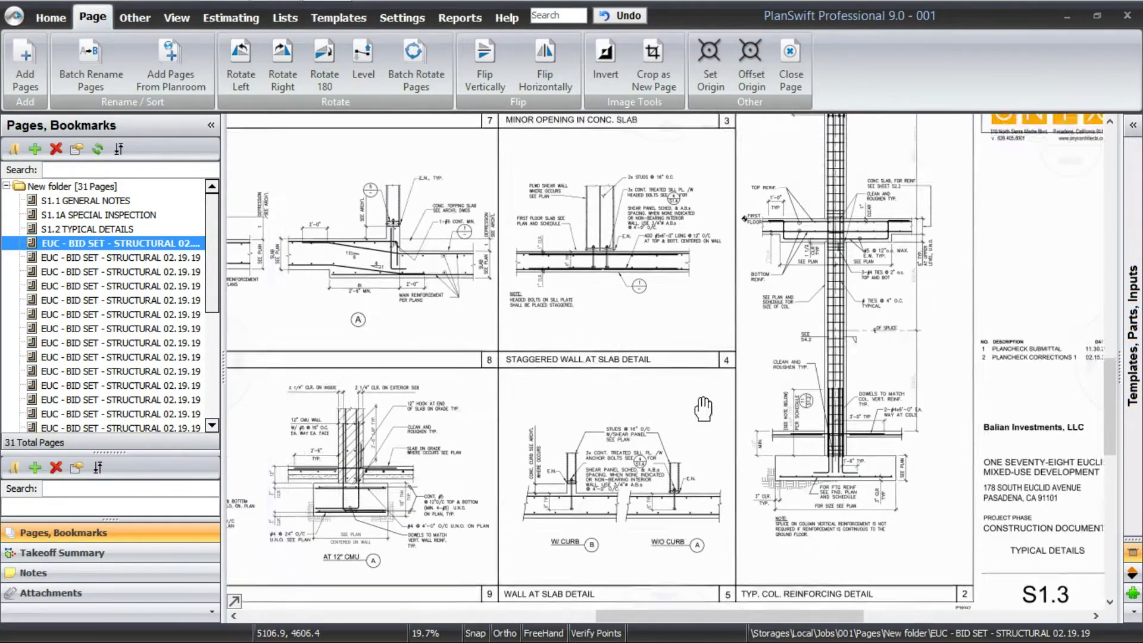
{"action": "scroll", "coordinate": [766, 388], "scroll_direction": "down", "scroll_amount": 1}
{"action": "scroll", "coordinate": [767, 389], "scroll_direction": "down", "scroll_amount": 1}
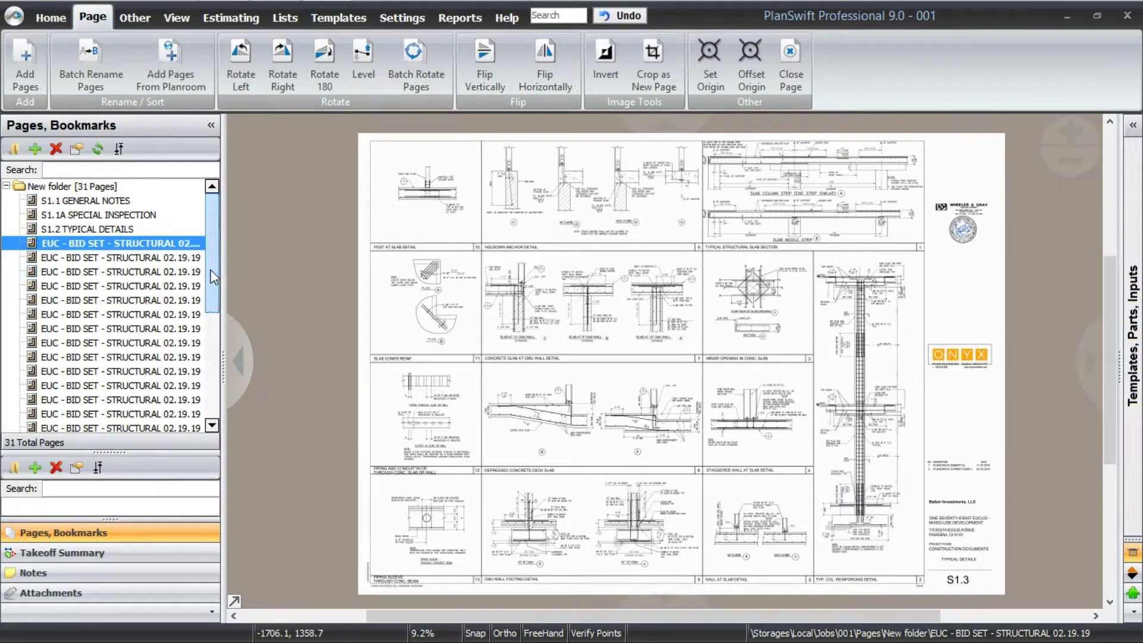
{"action": "scroll", "coordinate": [216, 277], "scroll_direction": "down", "scroll_amount": 1}
{"action": "scroll", "coordinate": [222, 259], "scroll_direction": "up", "scroll_amount": 1}
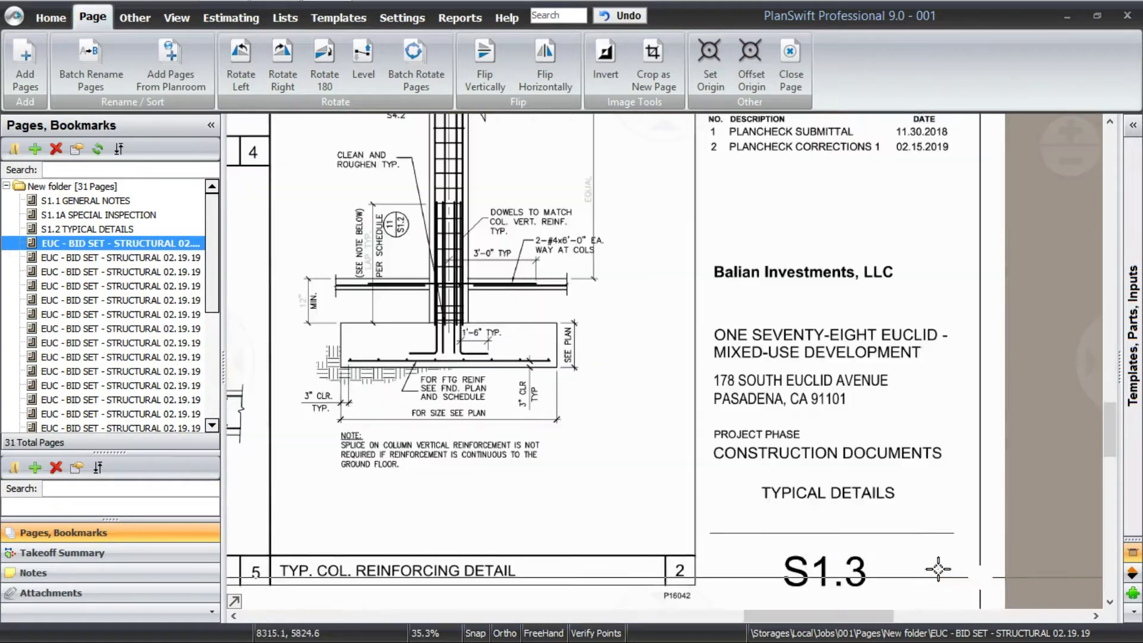
{"action": "left_click_drag", "start_coordinate": [938, 569], "coordinate": [909, 476]}
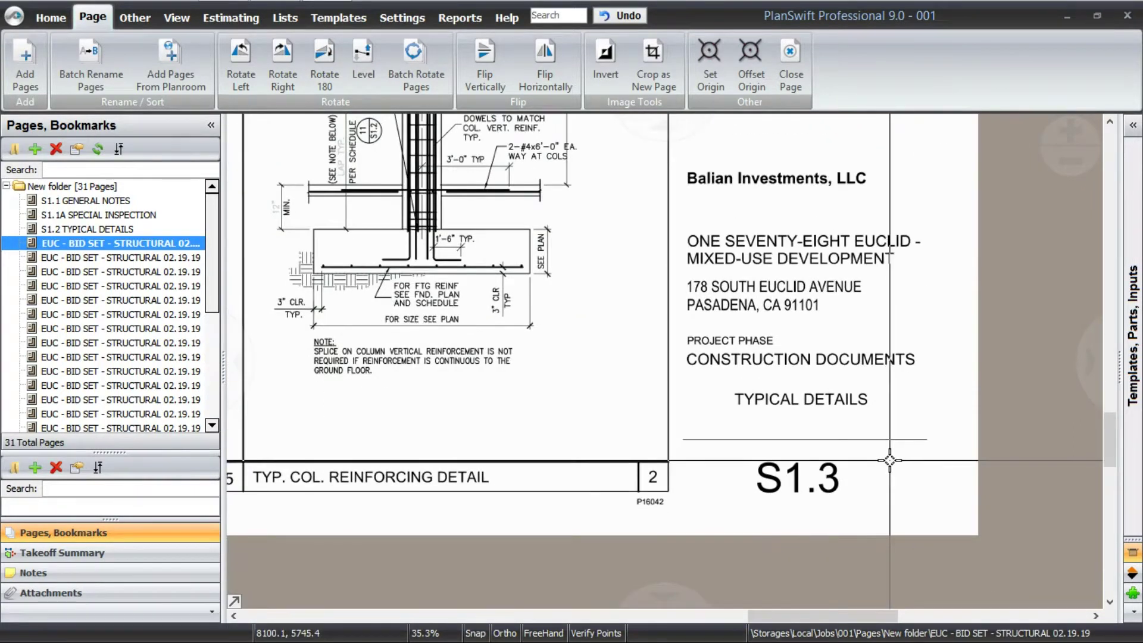
{"action": "left_click", "coordinate": [172, 259]}
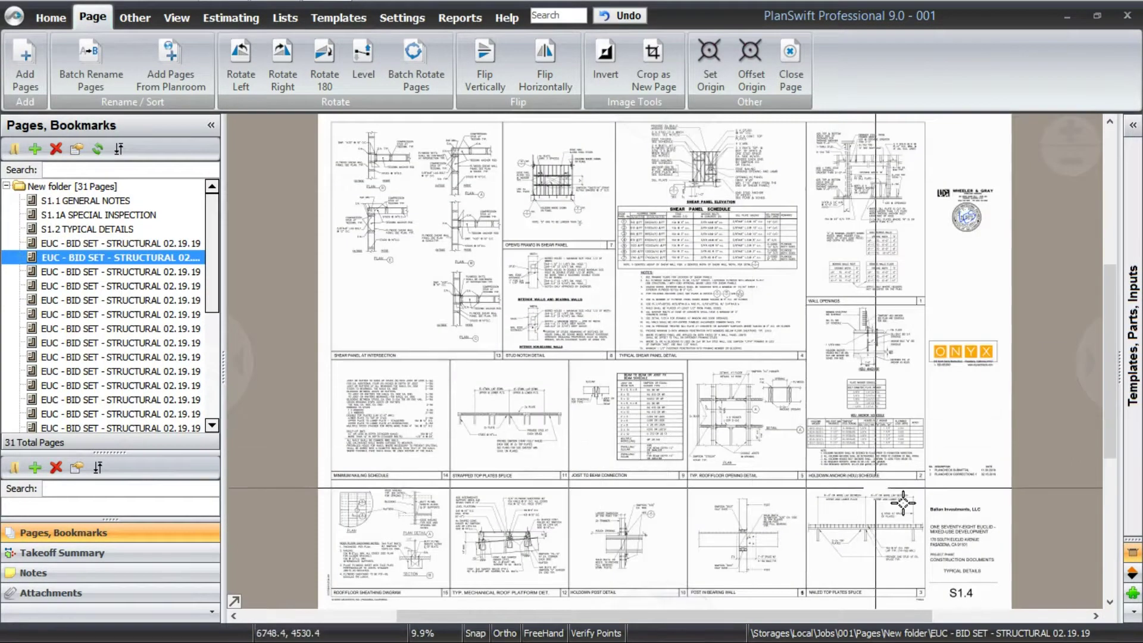
{"action": "scroll", "coordinate": [902, 503], "scroll_direction": "up", "scroll_amount": 3}
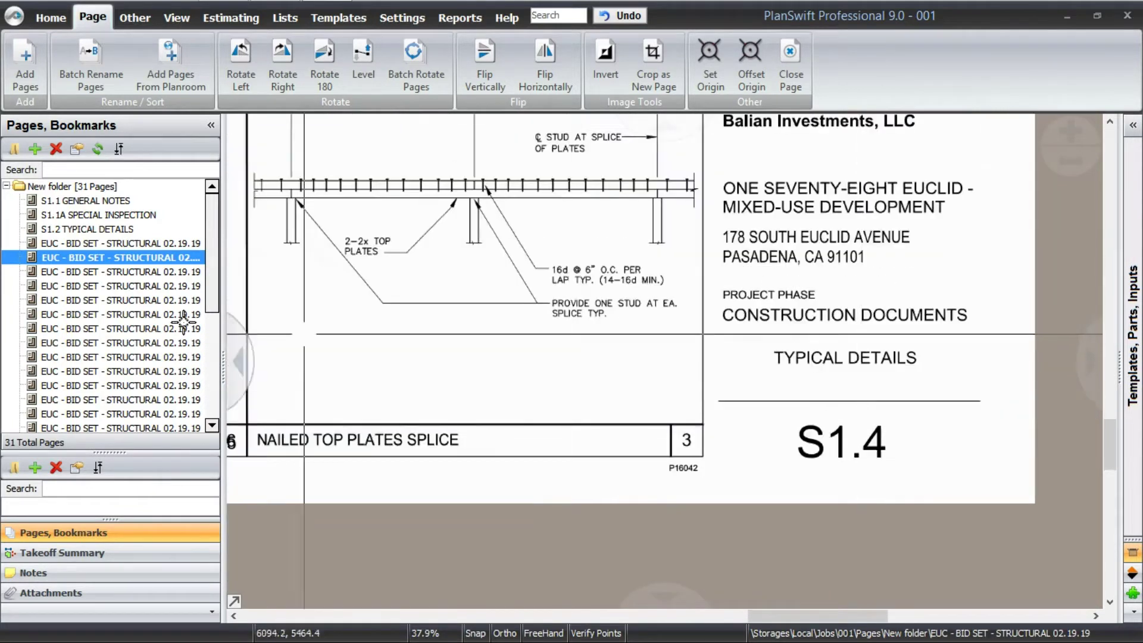
{"action": "left_click", "coordinate": [152, 286]}
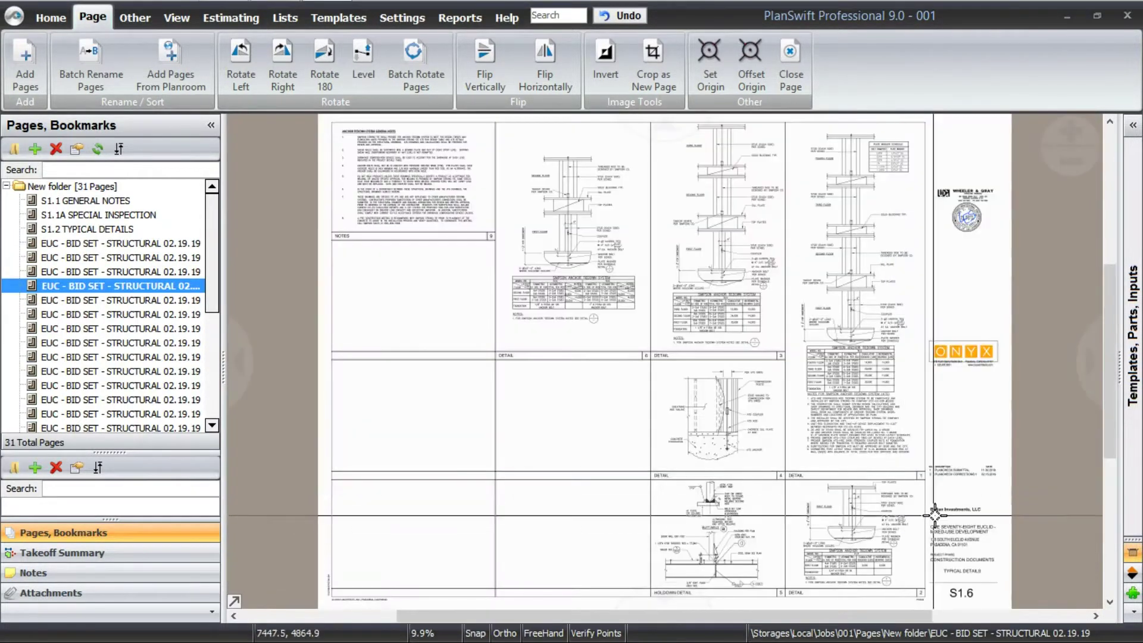
{"action": "scroll", "coordinate": [935, 515], "scroll_direction": "up", "scroll_amount": 4}
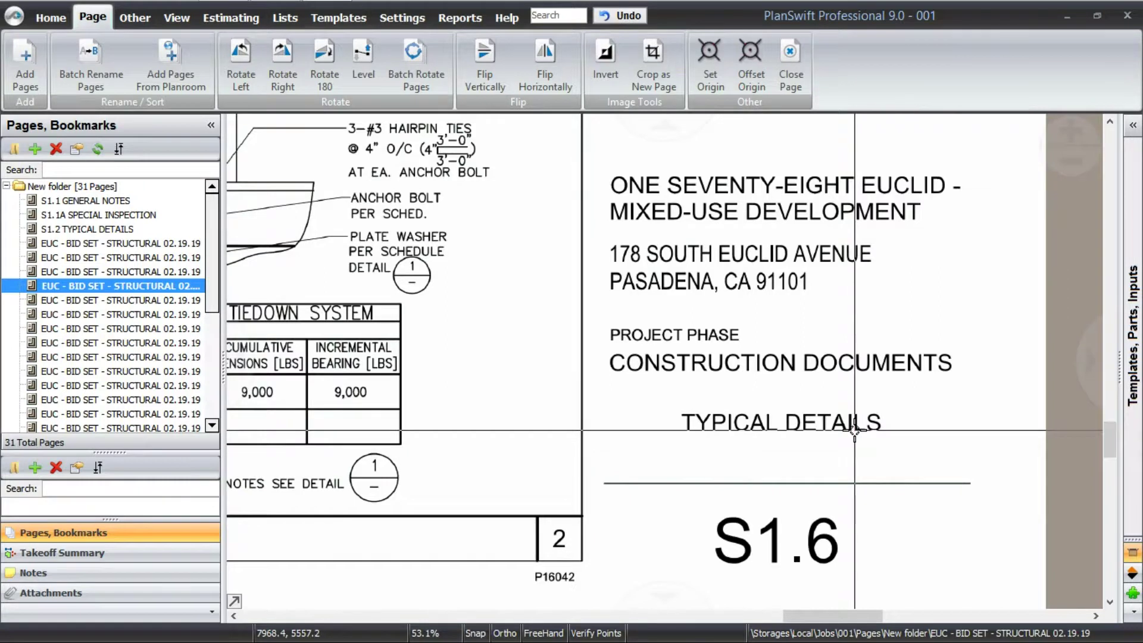
{"action": "left_click", "coordinate": [146, 331]}
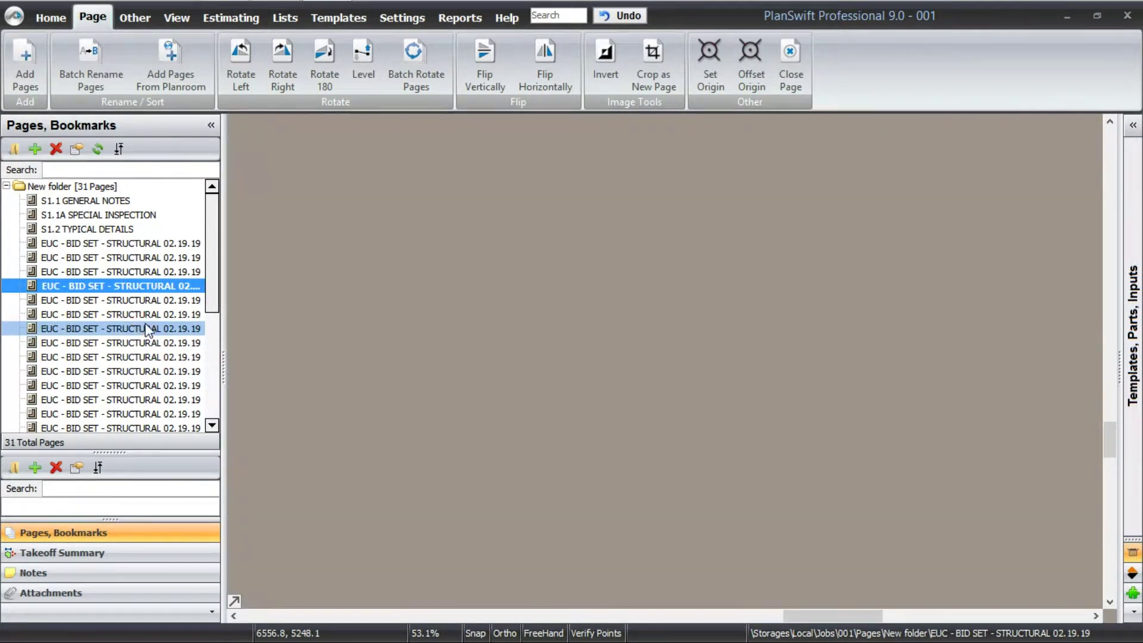
{"action": "left_click_drag", "start_coordinate": [821, 480], "coordinate": [576, 259]}
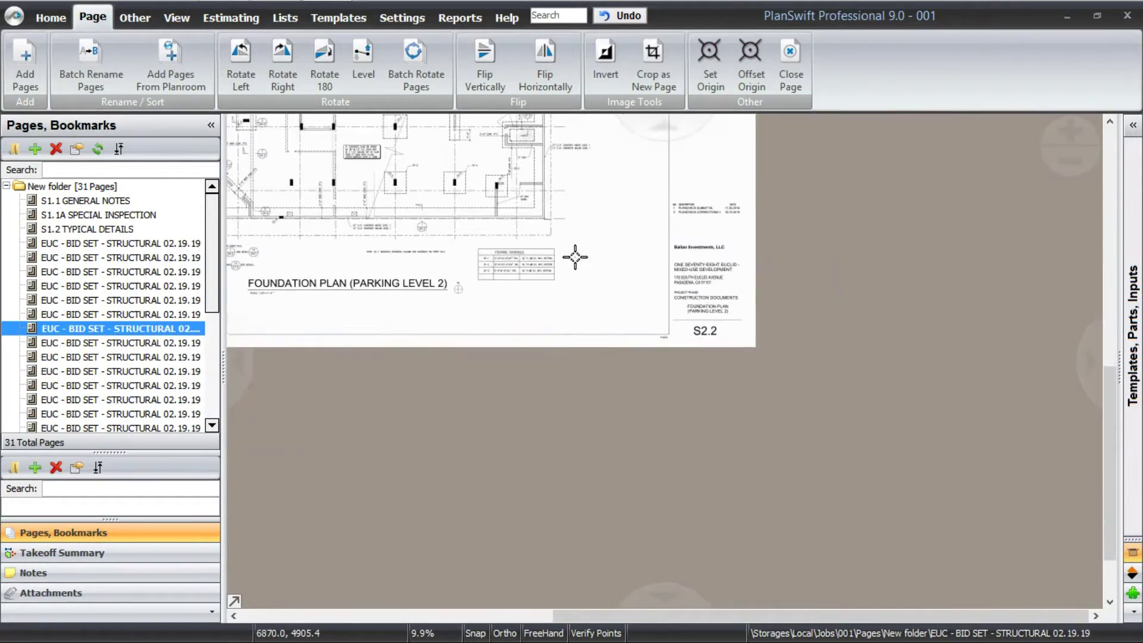
{"action": "scroll", "coordinate": [706, 322], "scroll_direction": "up", "scroll_amount": 5}
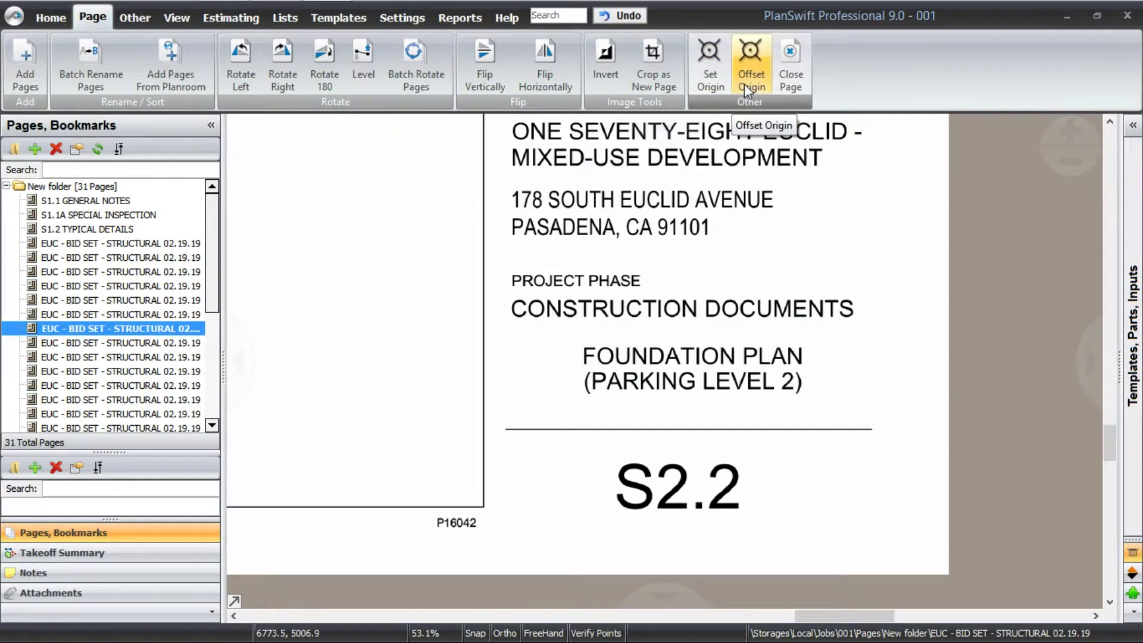
{"action": "scroll", "coordinate": [500, 90], "scroll_direction": "up", "scroll_amount": 1}
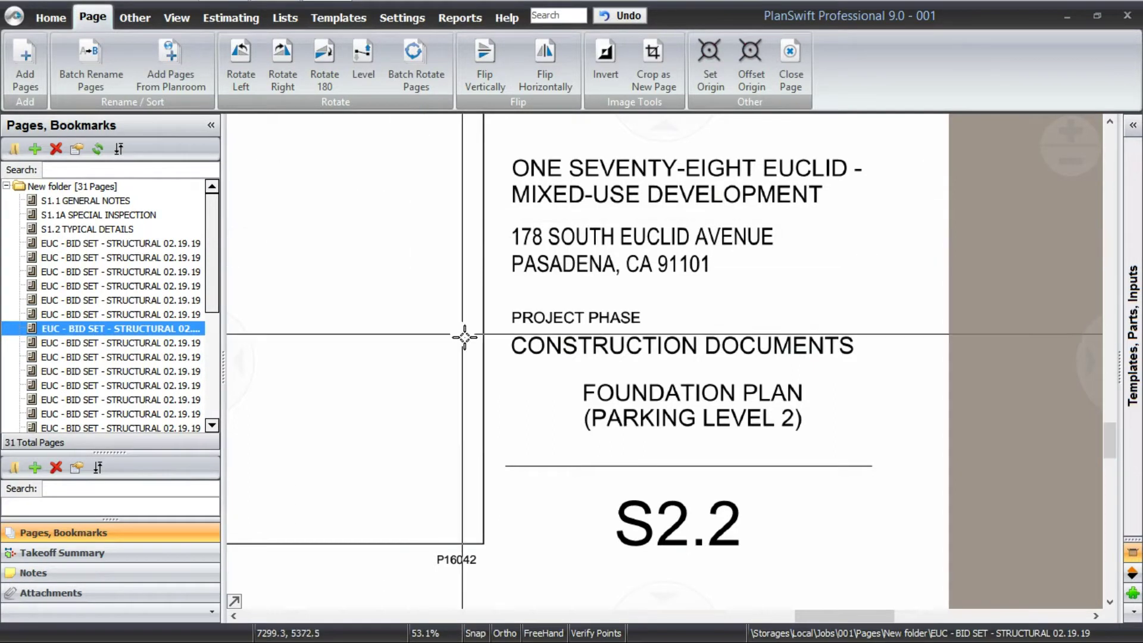
{"action": "scroll", "coordinate": [465, 331], "scroll_direction": "down", "scroll_amount": 5}
{"action": "left_click_drag", "start_coordinate": [511, 327], "coordinate": [701, 542]}
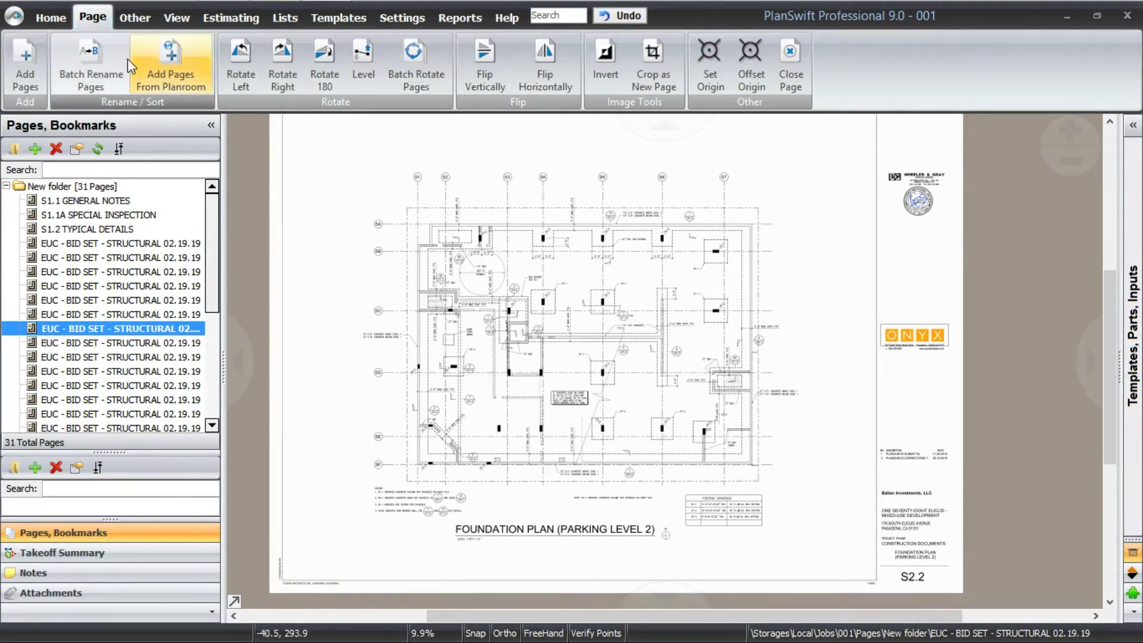
- Show the Home tab tools and recenter the S2.2 foundation plan
{"action": "left_click", "coordinate": [70, 26]}
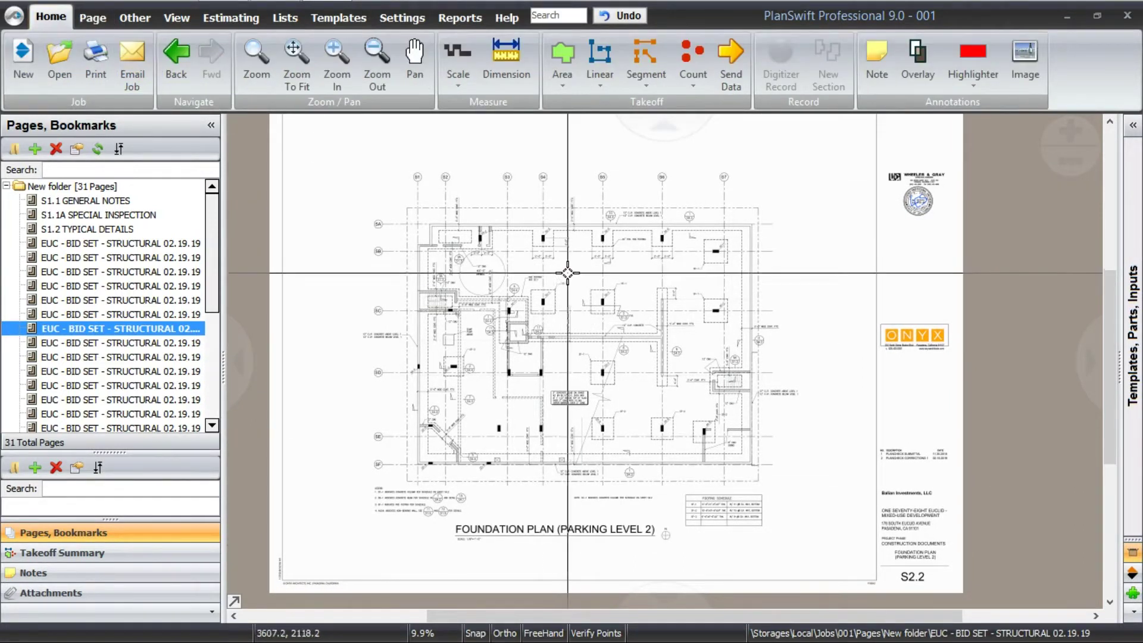
{"action": "left_click_drag", "start_coordinate": [566, 274], "coordinate": [589, 302]}
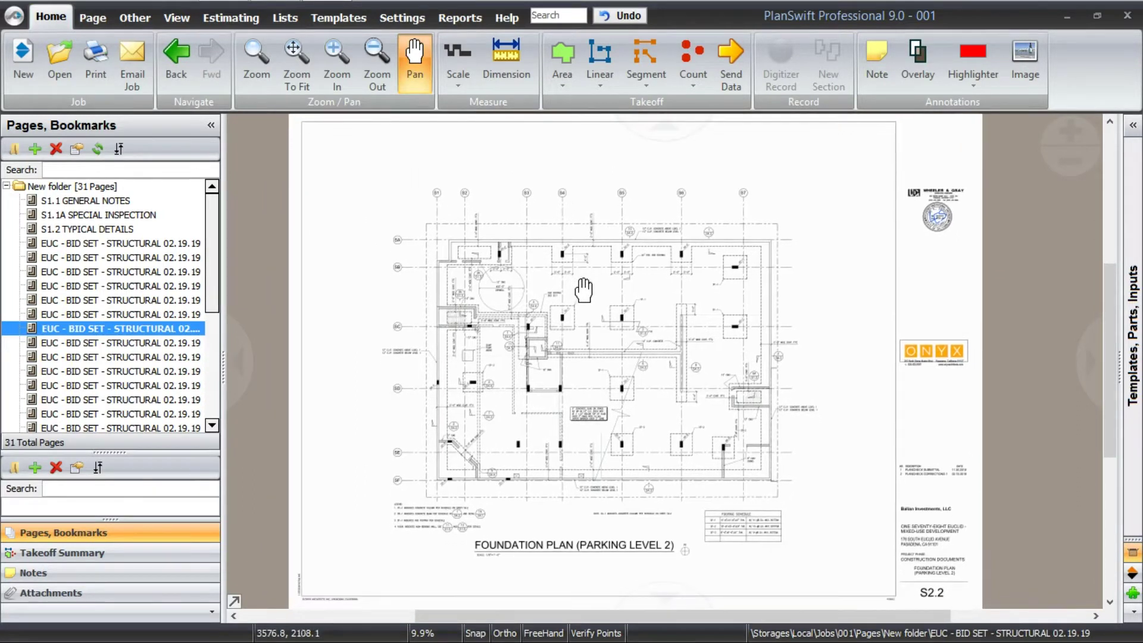